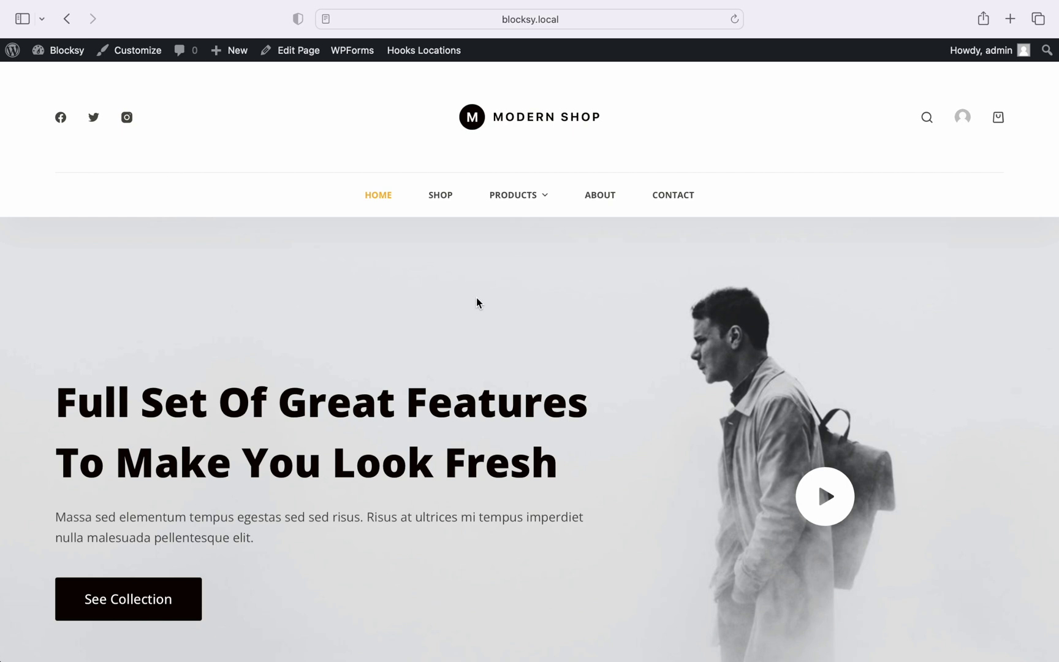
Open the 'Aturna condimentum mattis pellentesque nibh tortor' simple product in the admin product editor
mouse_move(527, 211)
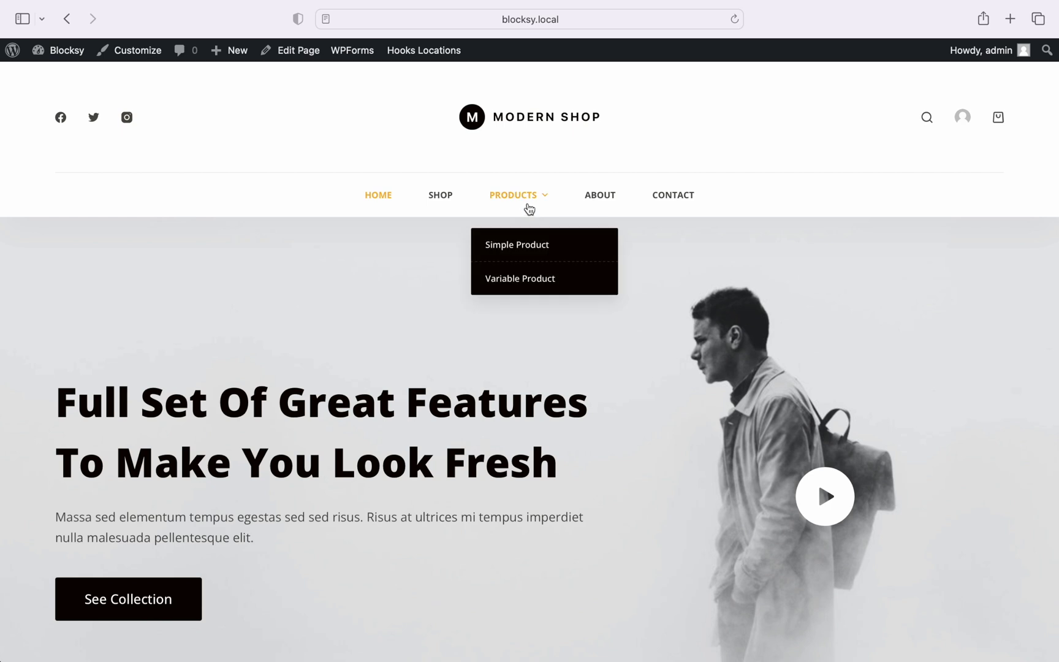
click(564, 245)
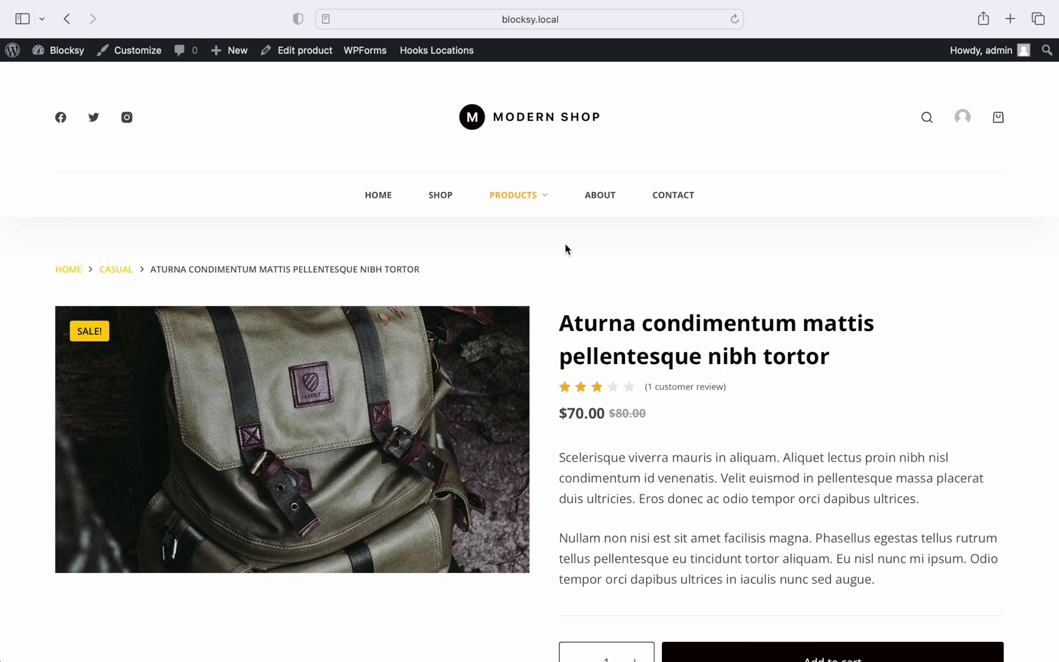
click(328, 60)
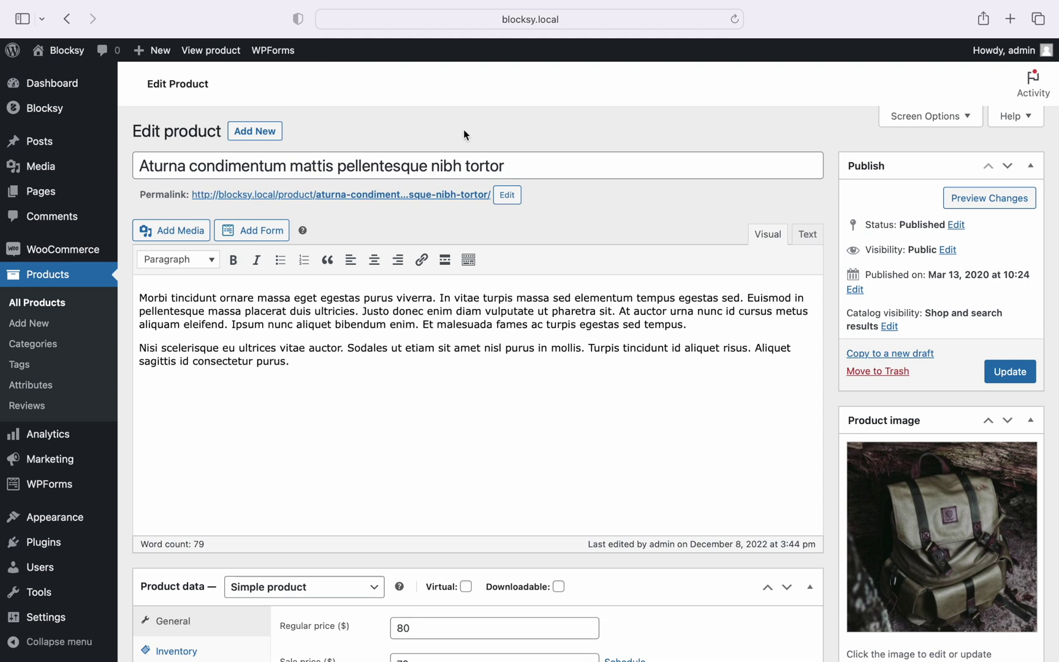
Start adding an MP4 video to the main product image and browse to teaser.mp4
click(900, 490)
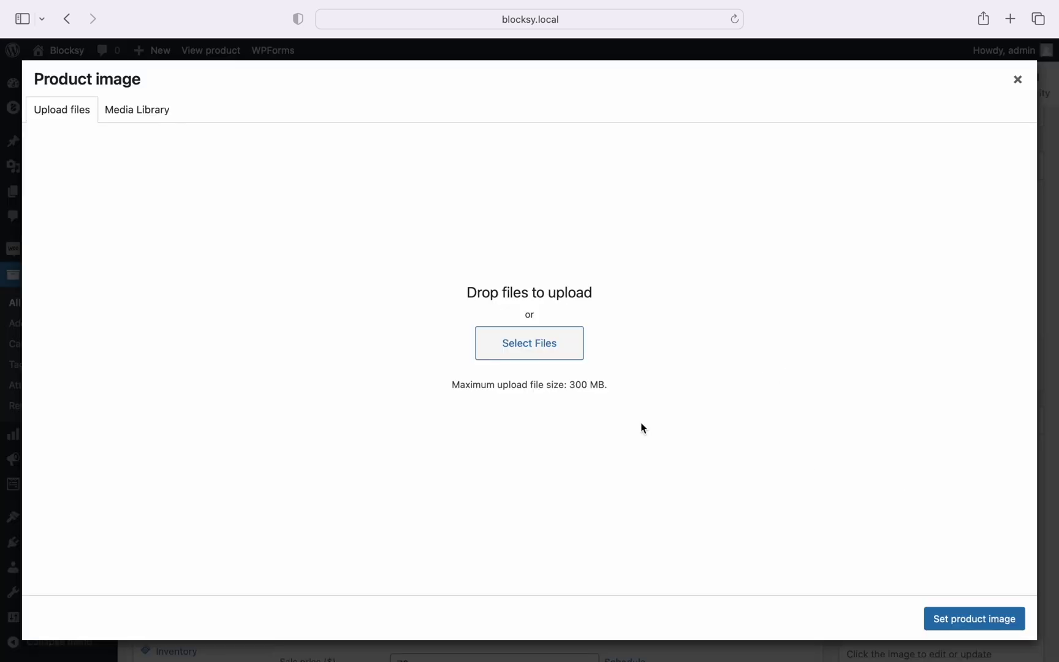
click(144, 116)
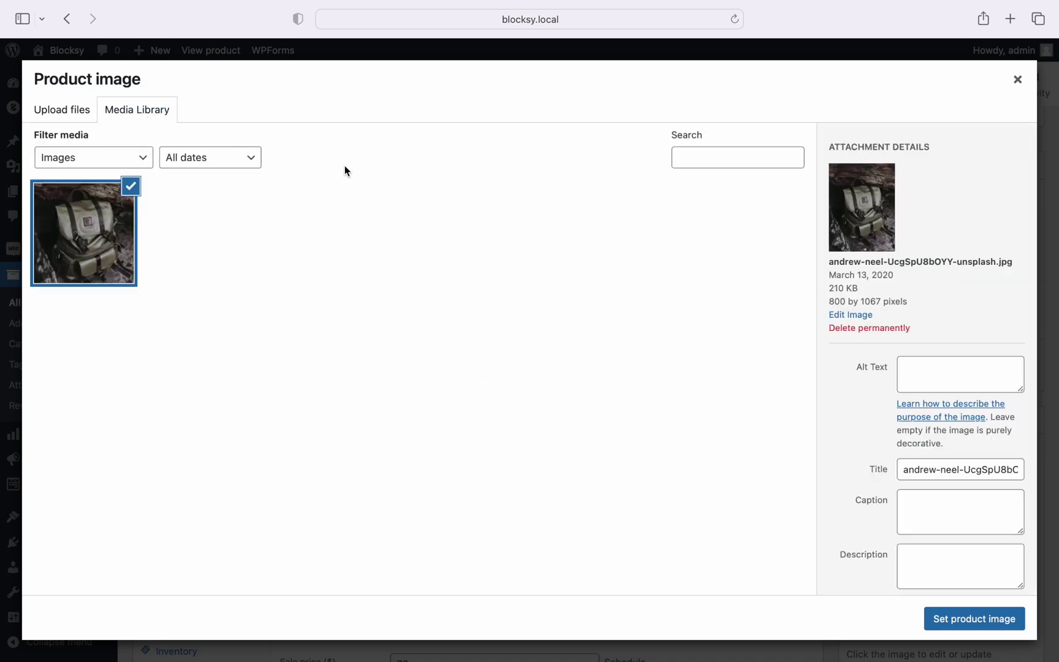
scroll(841, 380, down, 5)
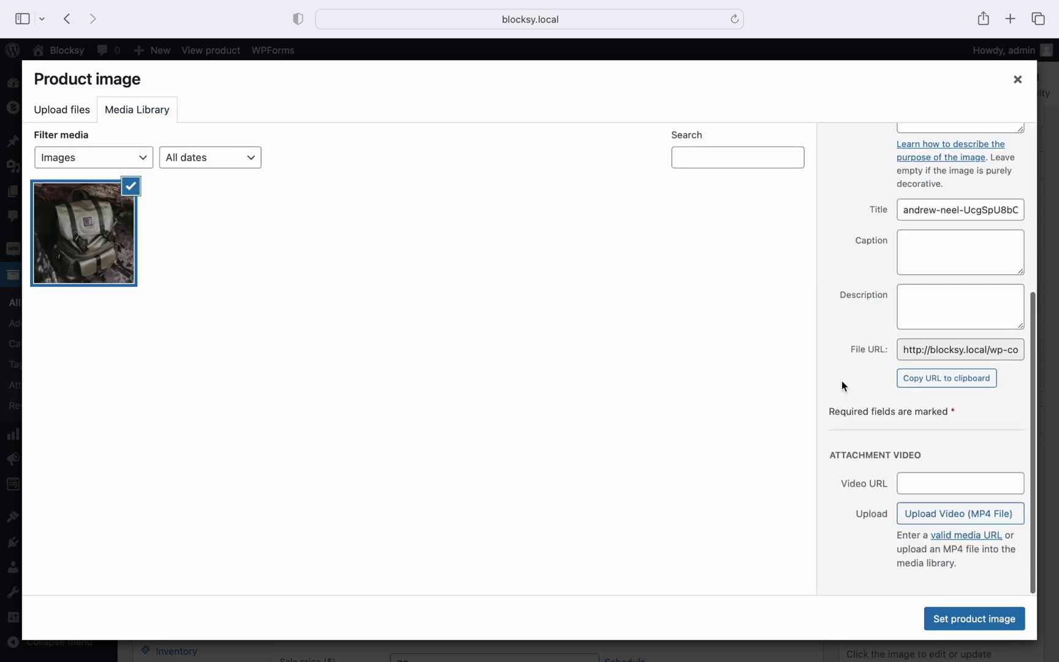
click(917, 521)
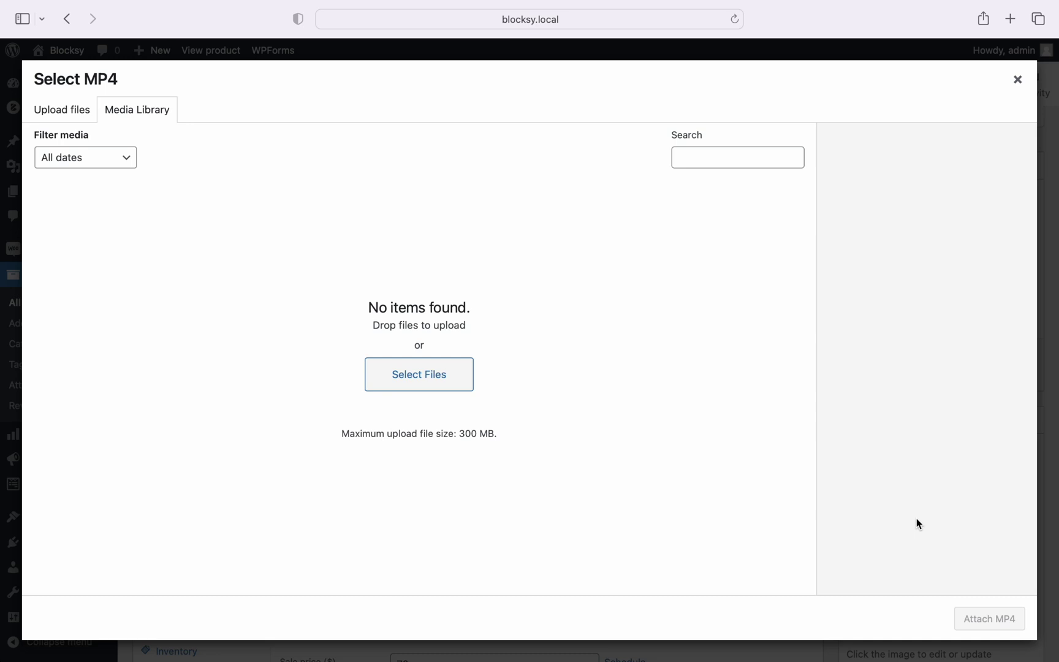
click(461, 387)
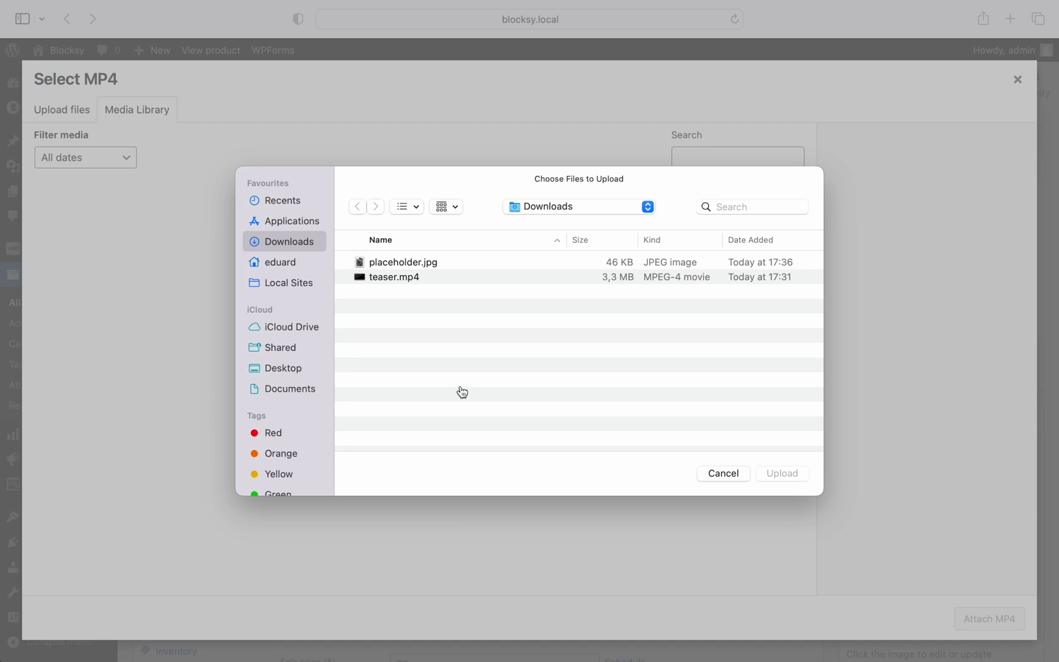
Upload teaser.mp4, attach it to the backpack product image, and update the product
double_click(404, 279)
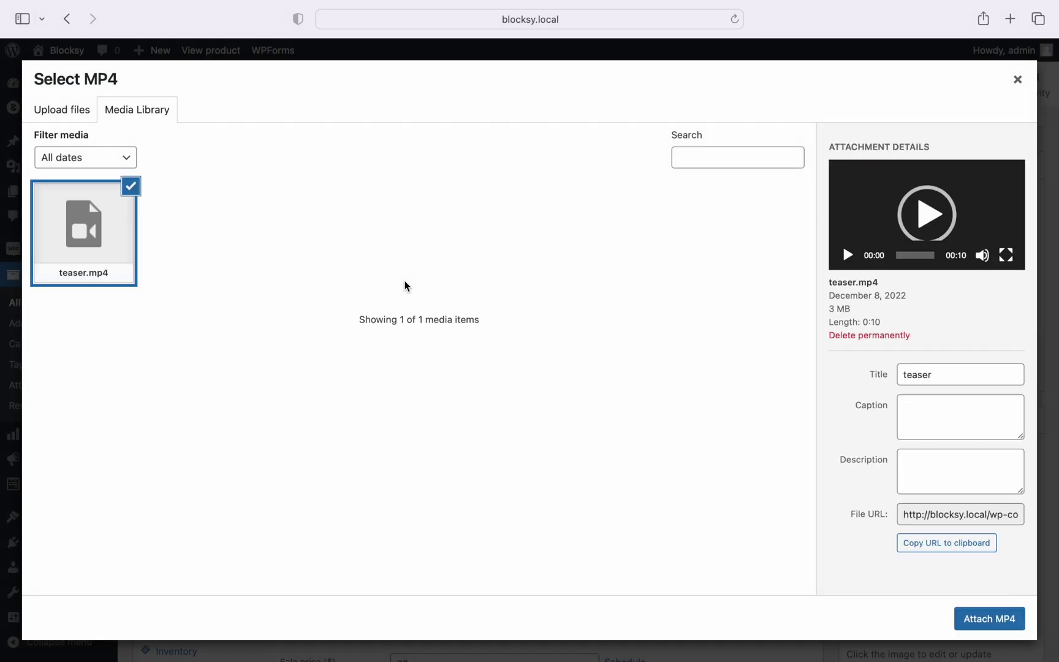
click(974, 620)
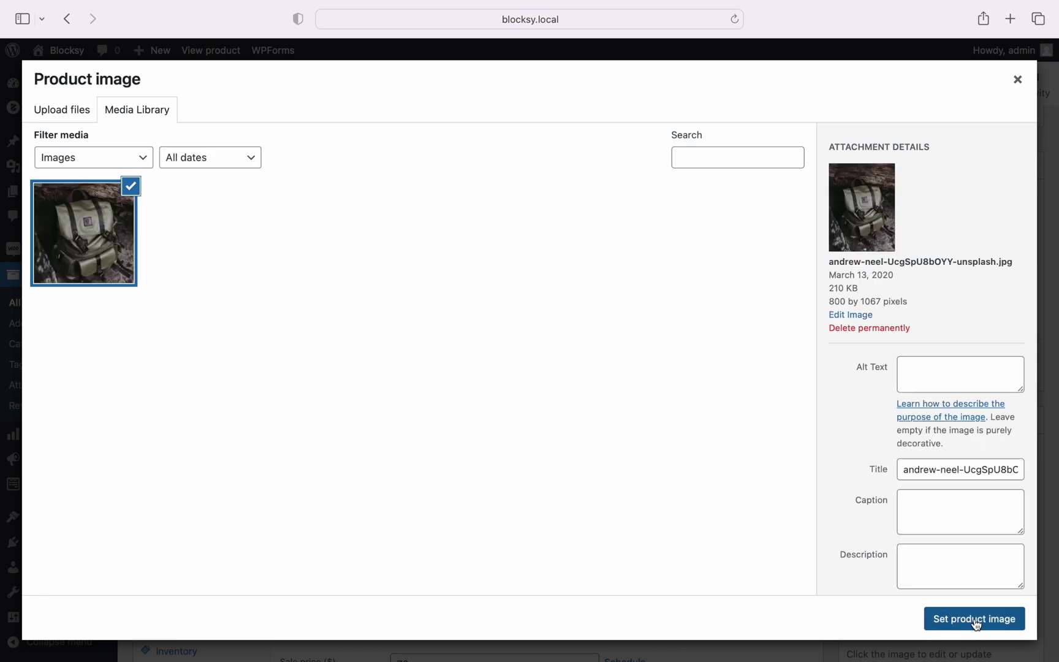
click(974, 619)
click(1008, 372)
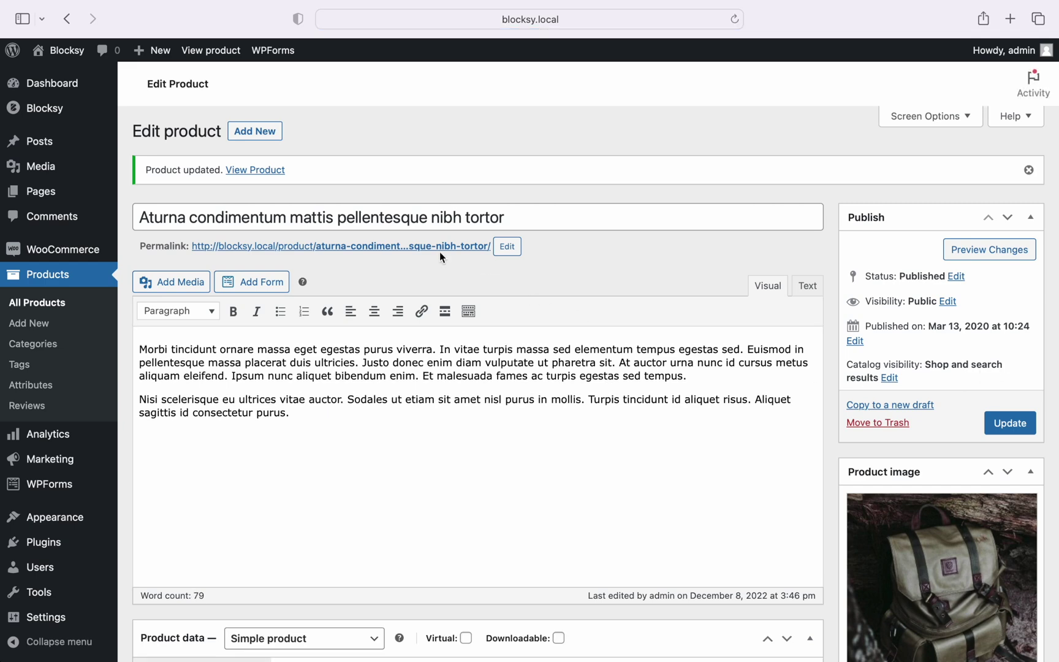
click(212, 54)
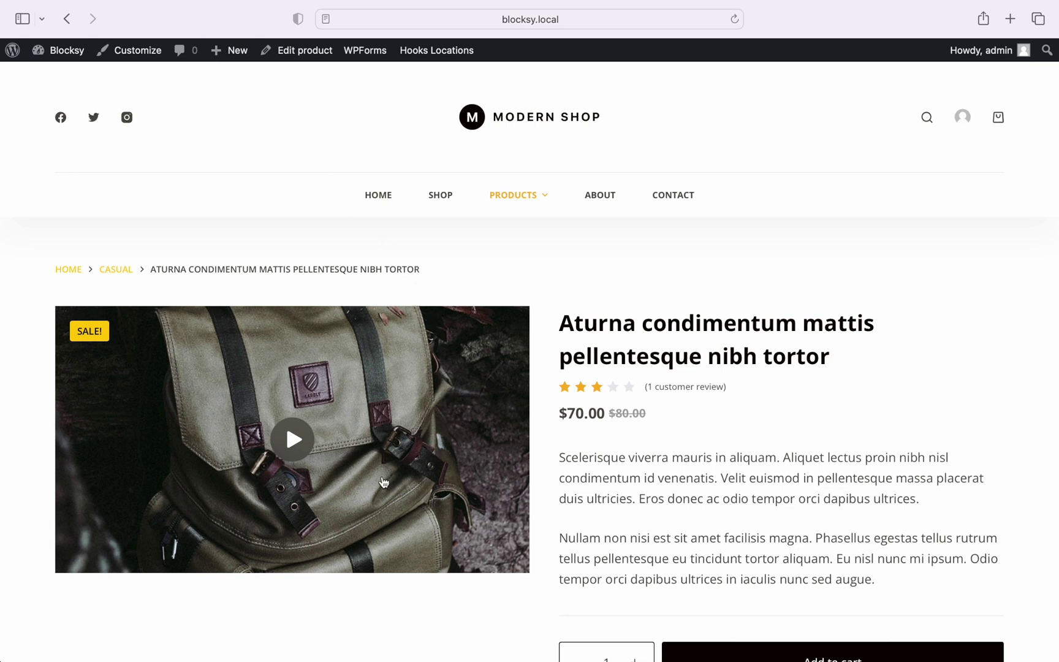
Play and pause the teaser video on the product page's main image, then open the Customizer
click(290, 449)
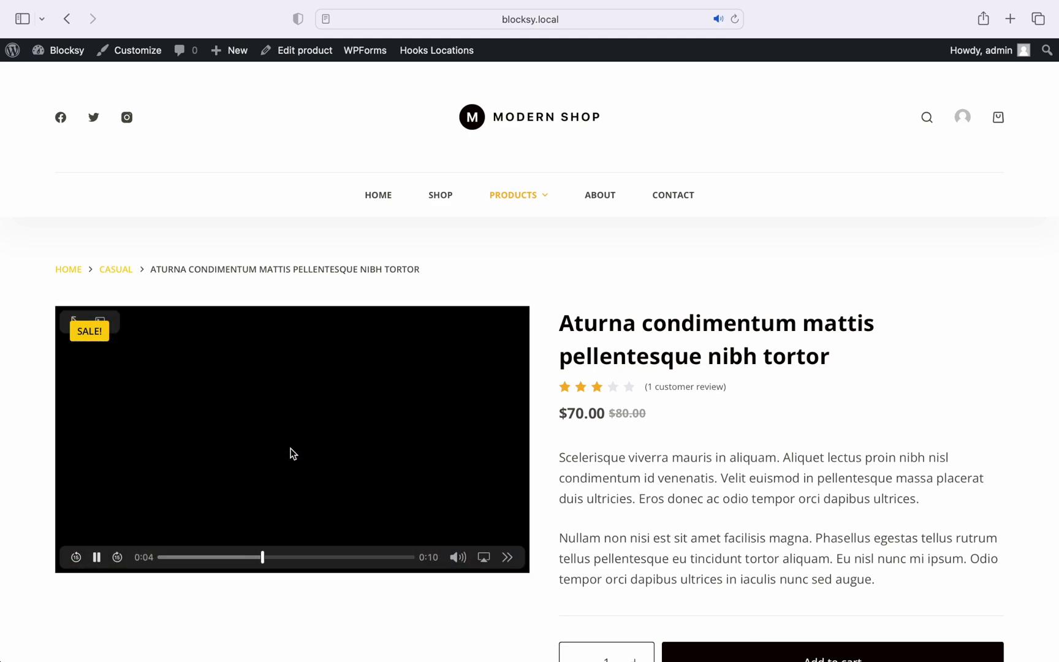
click(292, 453)
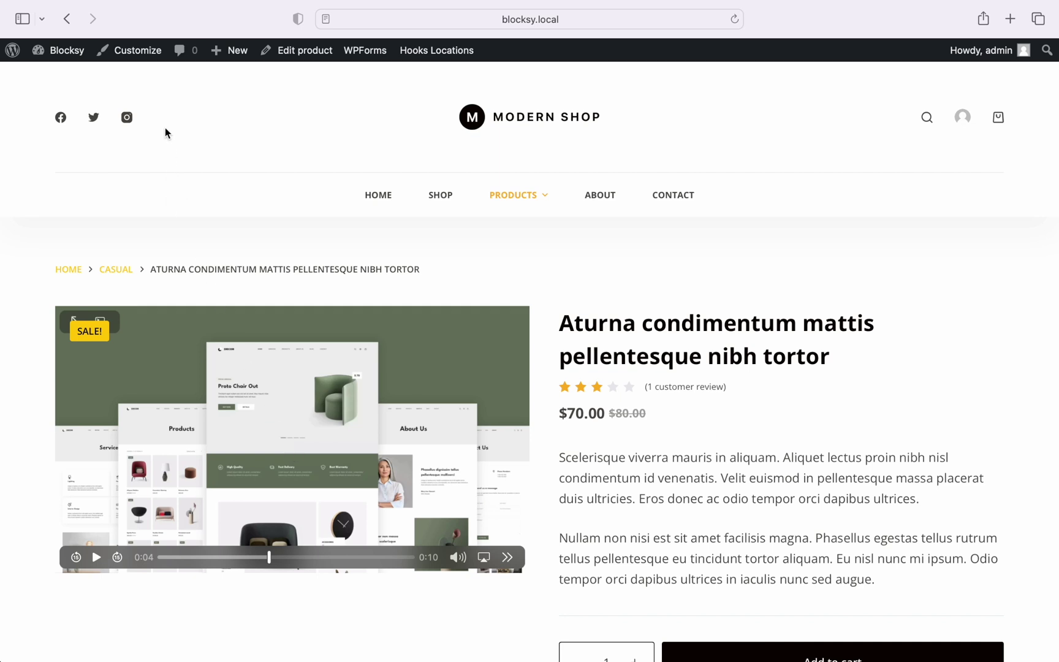
click(133, 60)
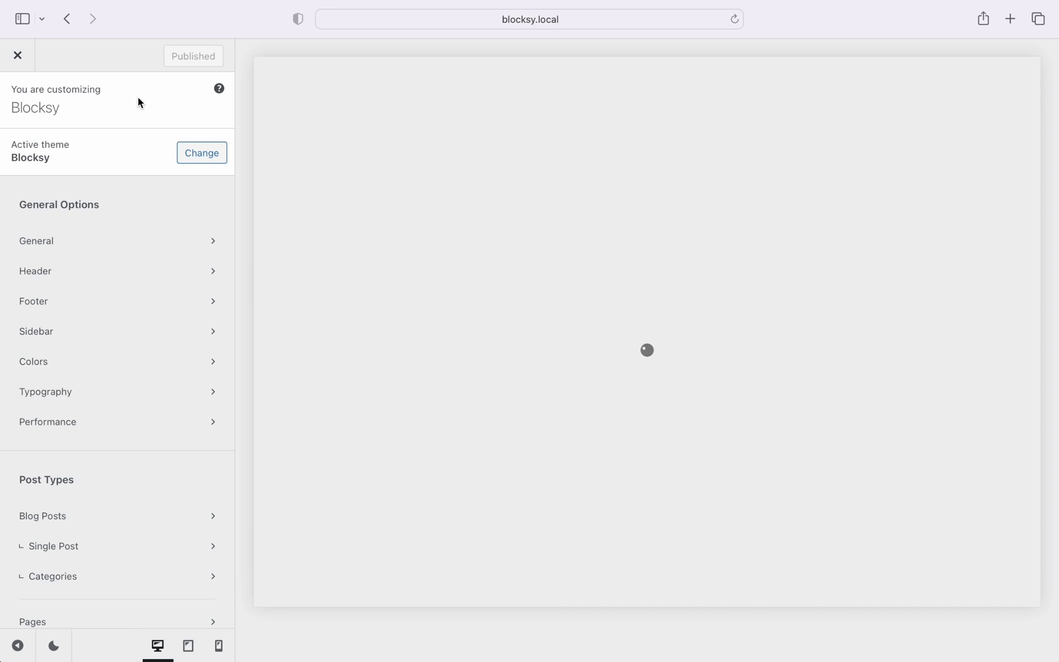
Enable Video Thumbnail on Product Archives cards, publish, and go to the Shop page
scroll(180, 331, down, 5)
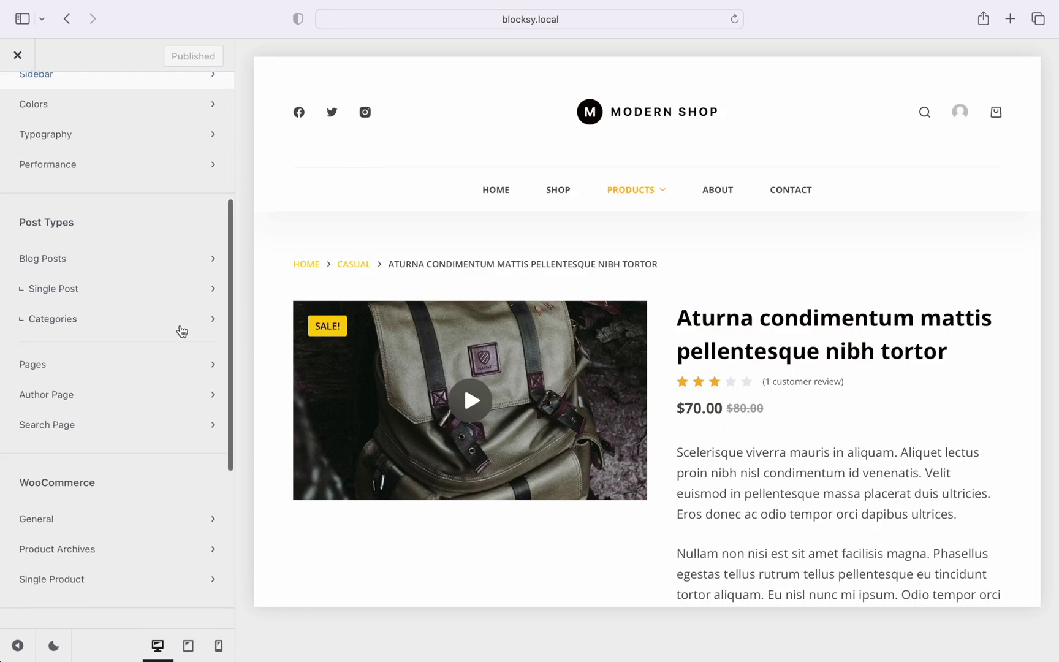
scroll(181, 330, down, 3)
click(162, 457)
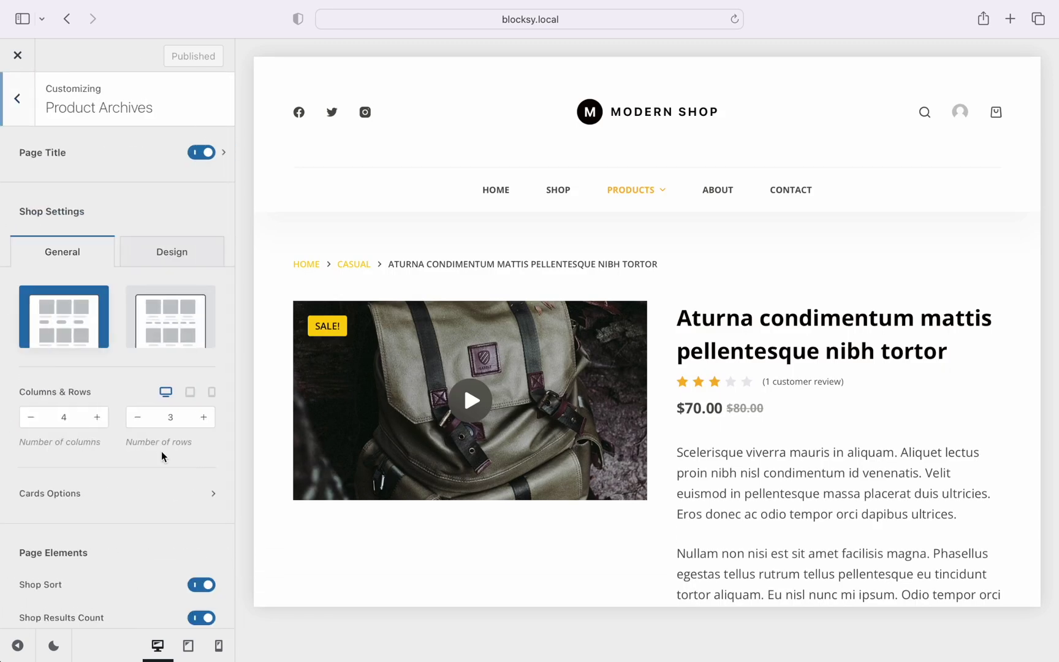
click(139, 492)
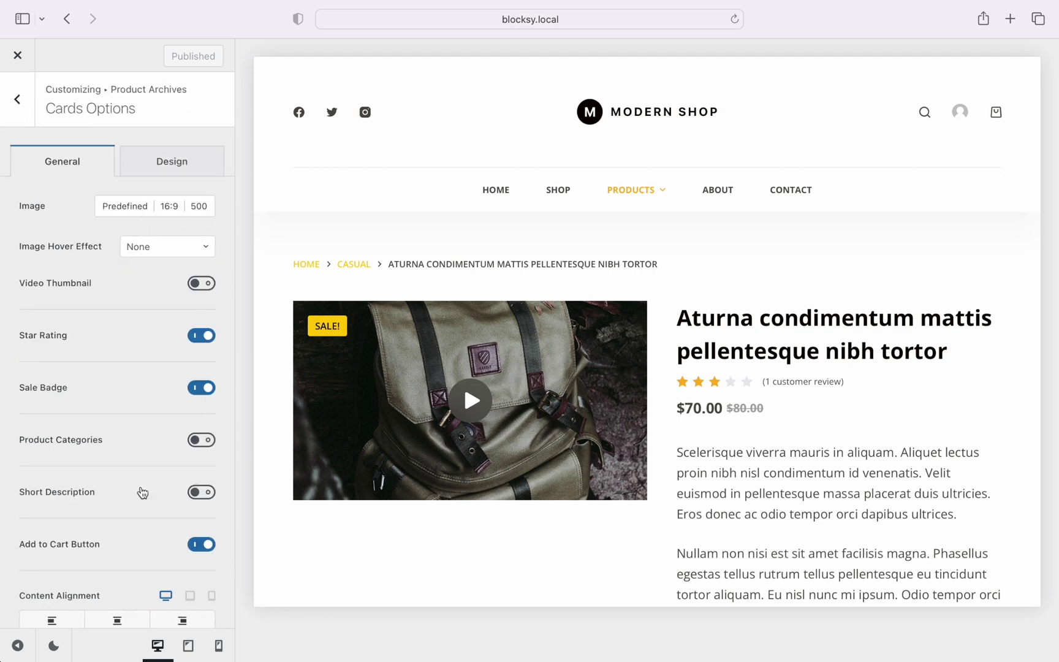
click(206, 283)
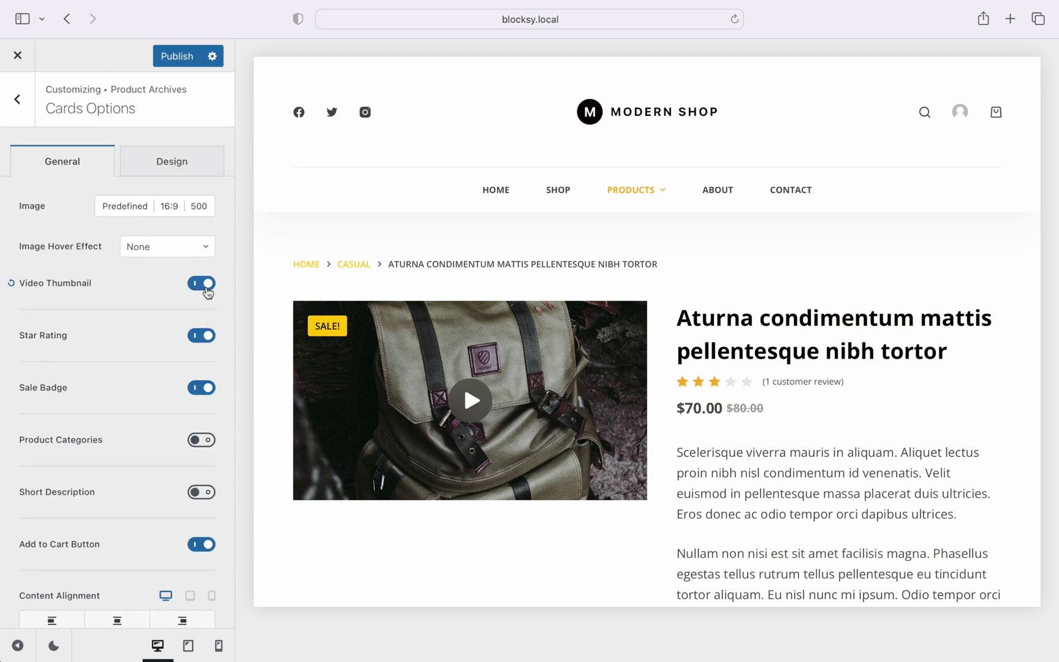
click(173, 61)
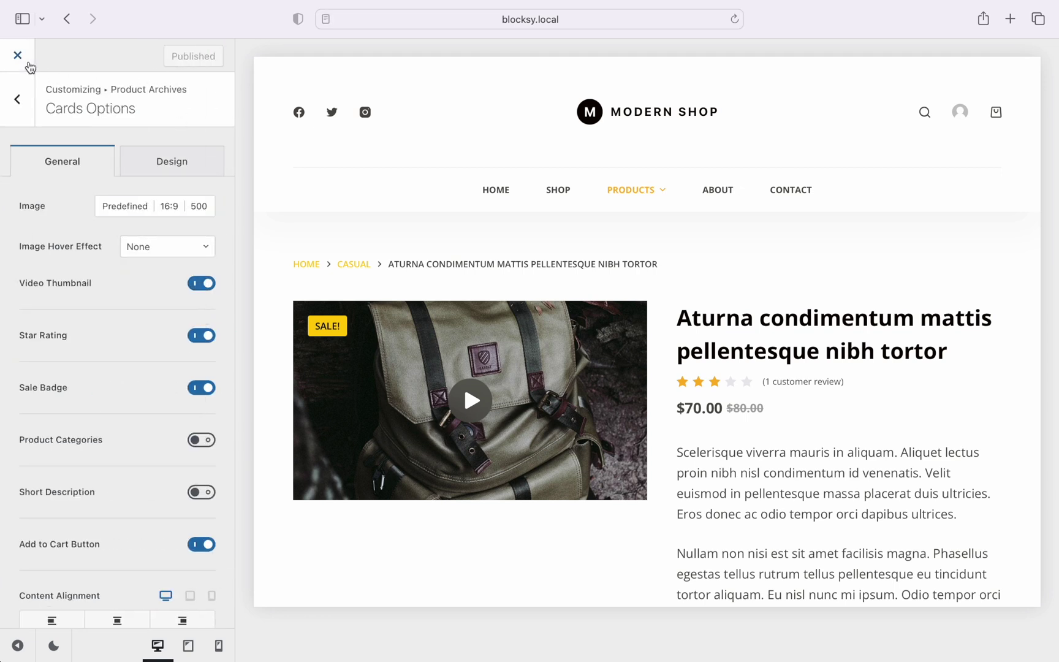
click(28, 64)
click(427, 206)
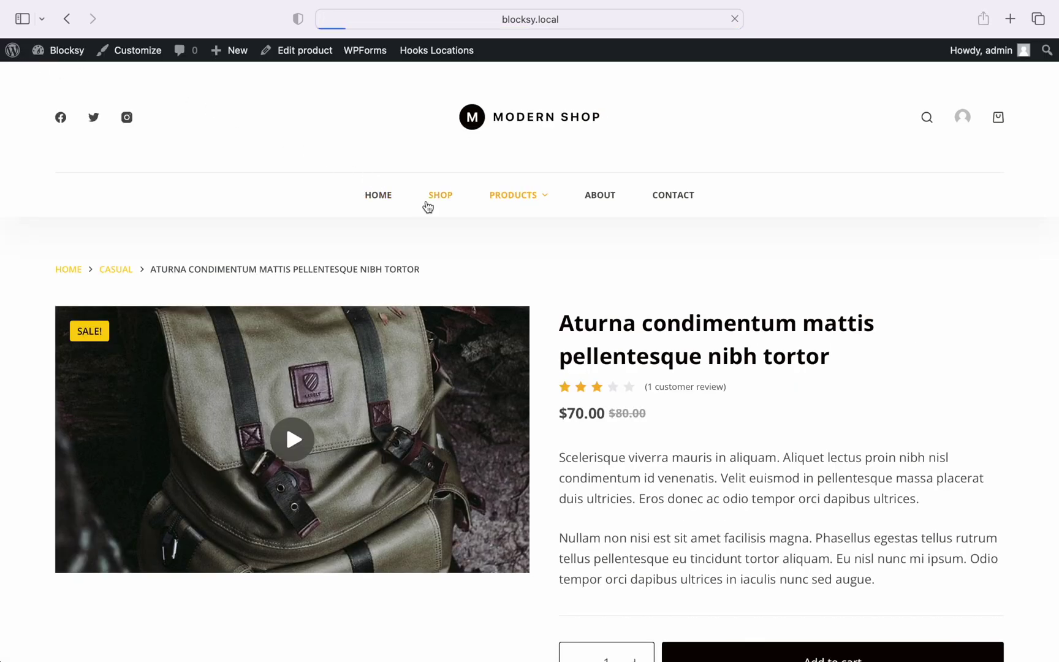
Play the first Shop card's video, then open the Variable Product page
scroll(220, 426, down, 4)
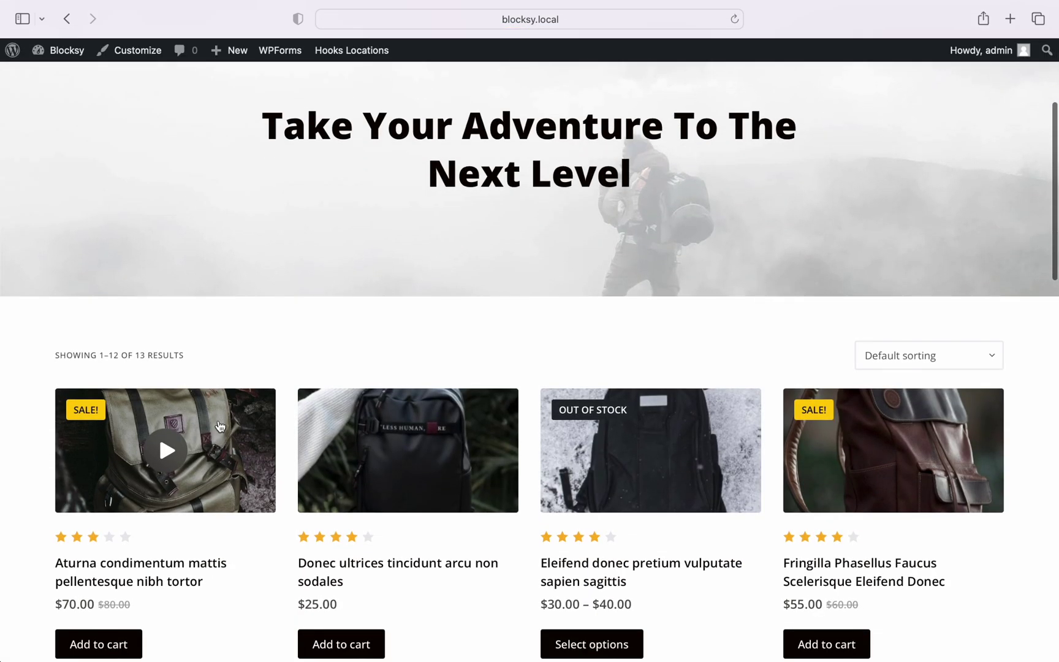
click(169, 465)
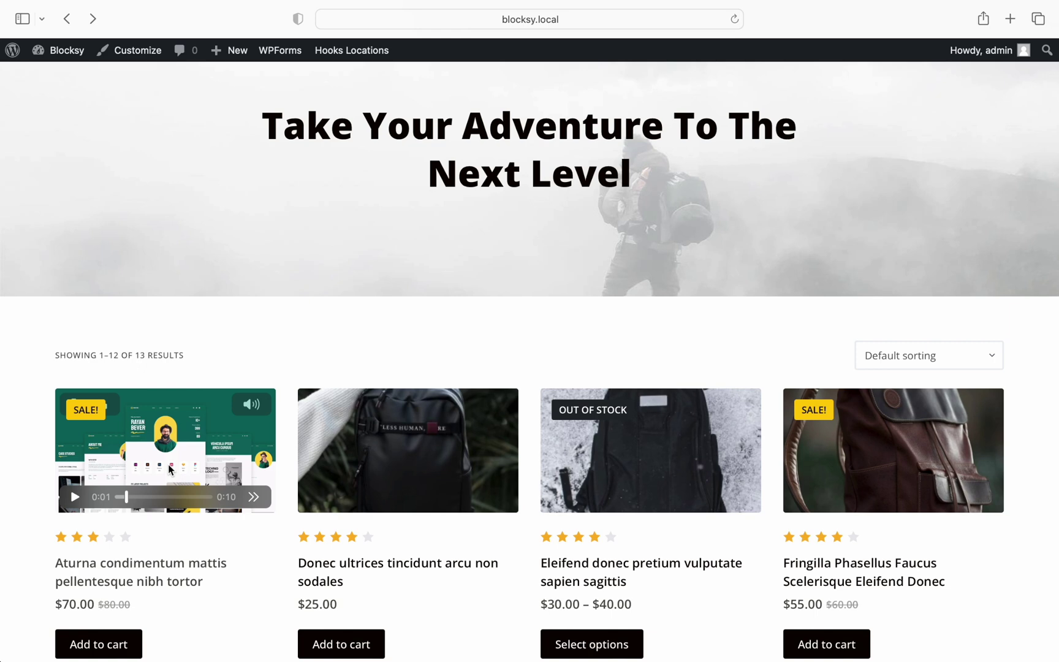
scroll(437, 212, up, 1)
scroll(442, 213, up, 5)
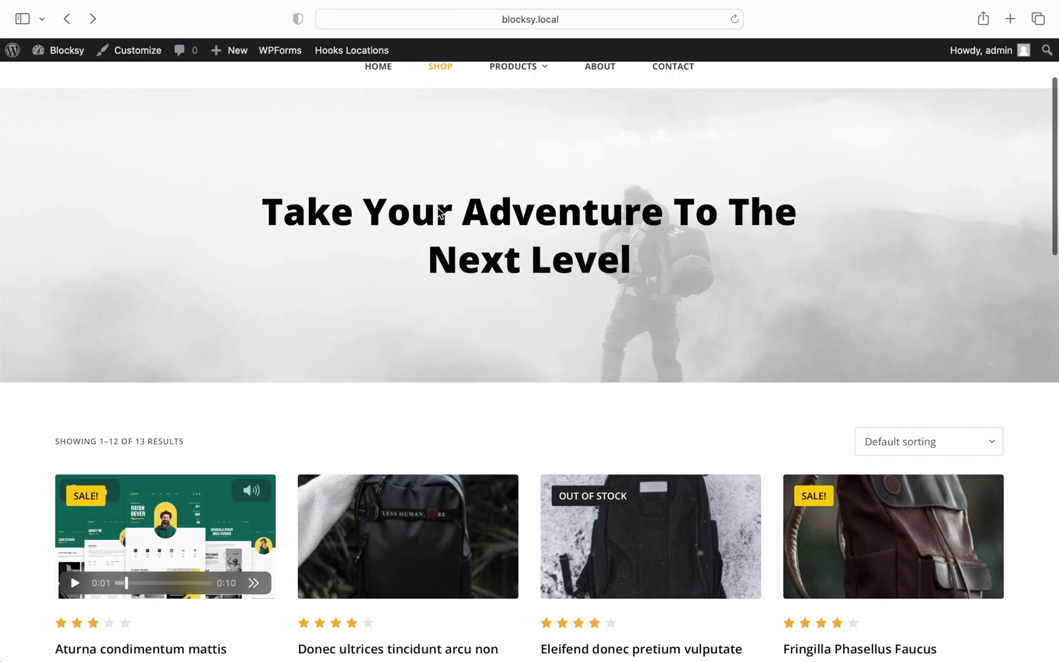
mouse_move(516, 215)
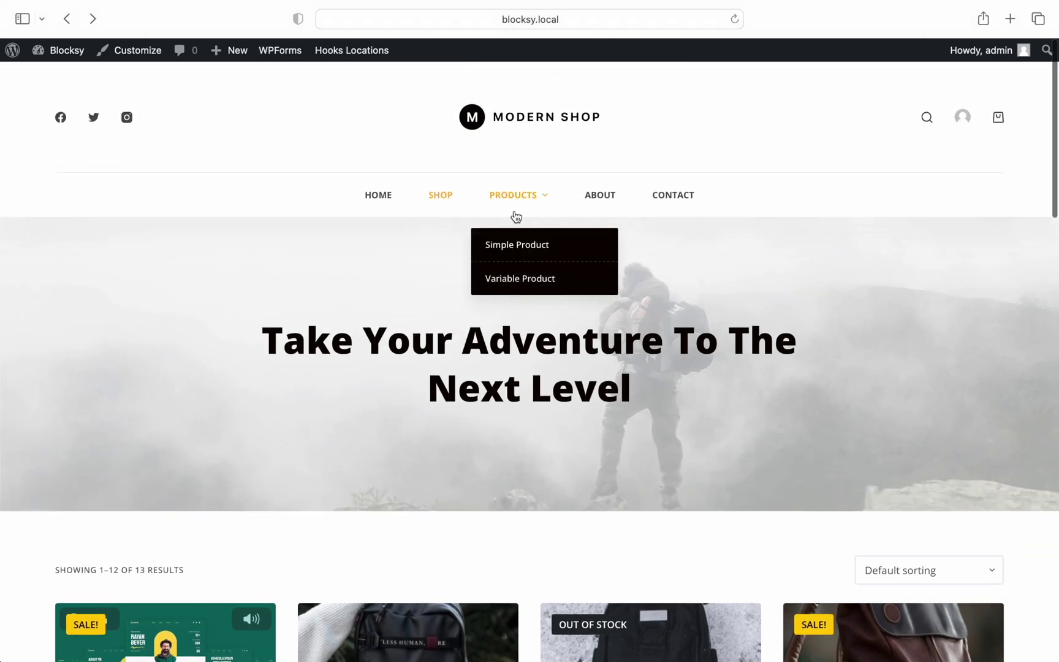
click(587, 275)
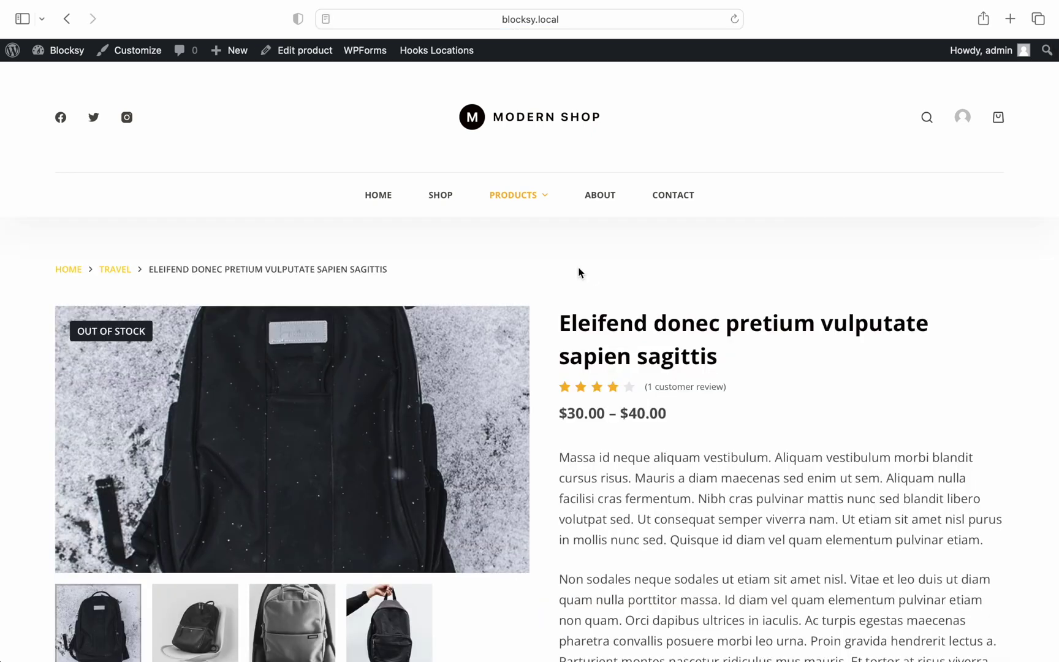
Upload placeholder.jpg as a new product gallery image in the Eleifend product editor
click(303, 56)
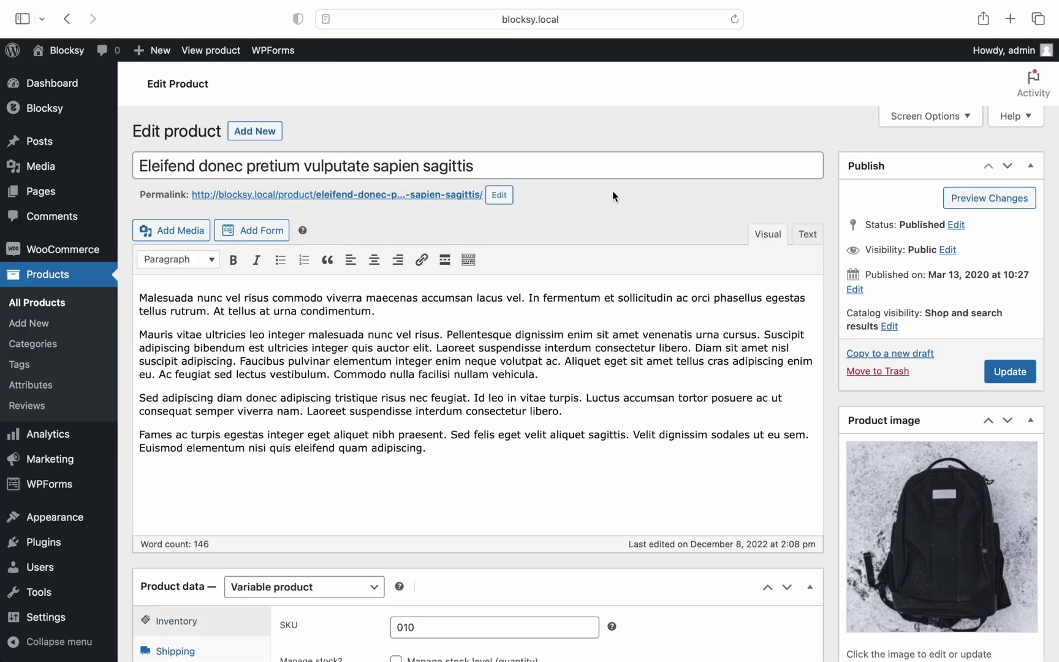
scroll(638, 219, down, 5)
scroll(639, 217, down, 3)
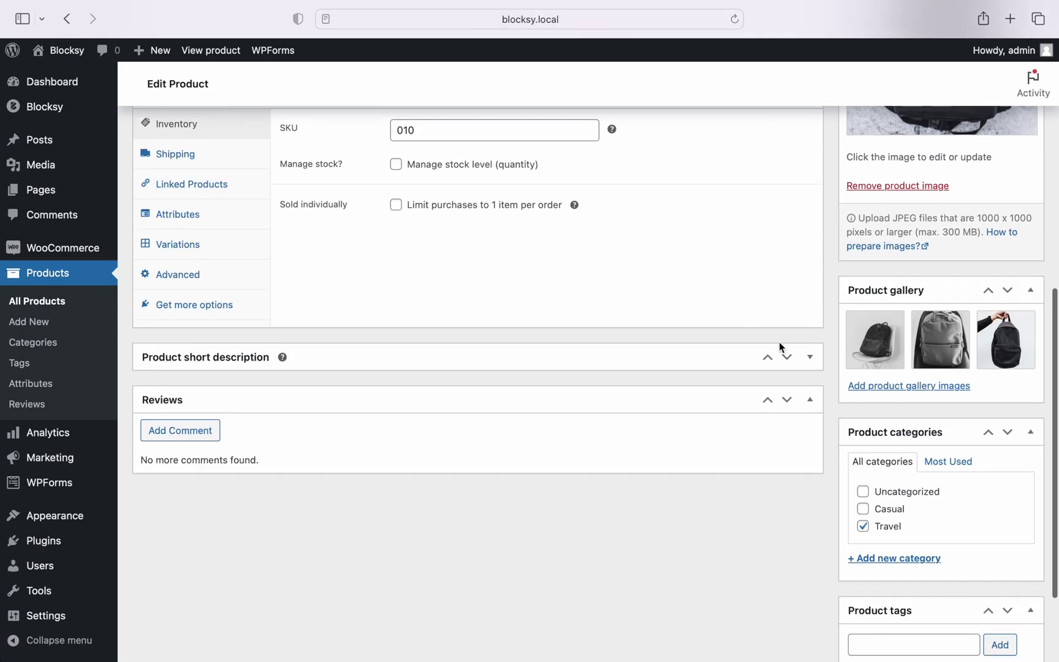
click(862, 387)
click(566, 352)
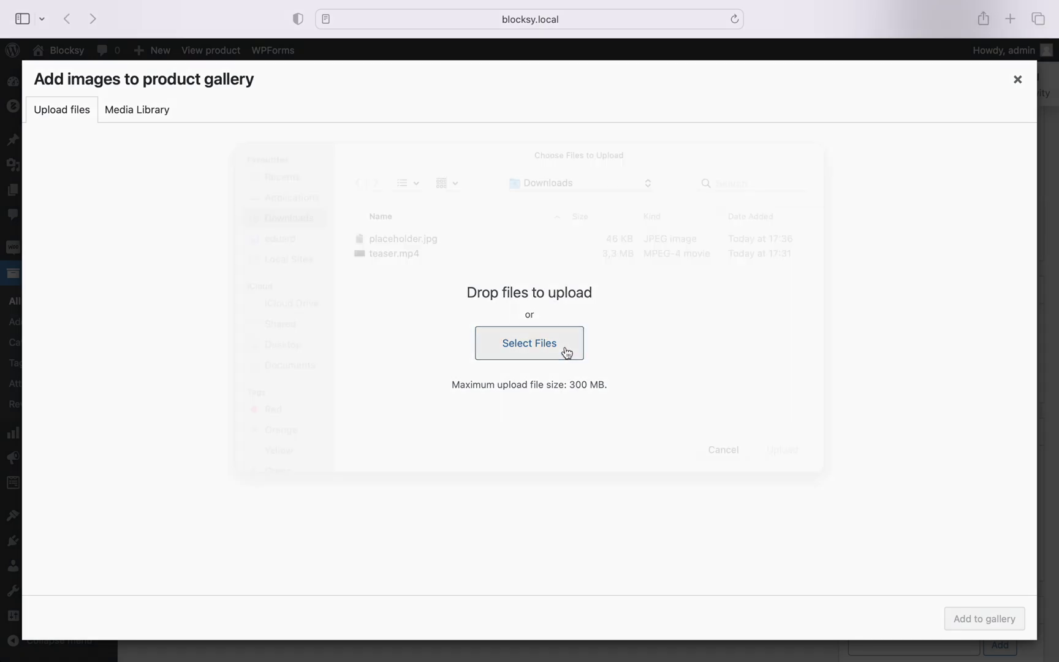
double_click(437, 267)
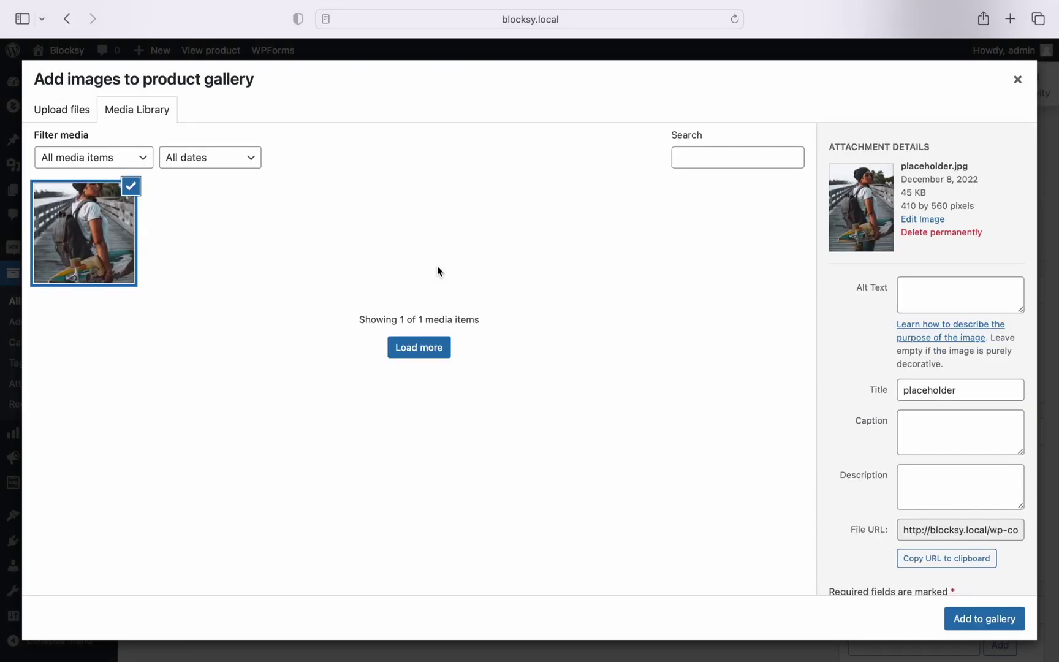
Paste the YouTube link into the image's Video URL, add it to the gallery, and update
scroll(878, 363, down, 5)
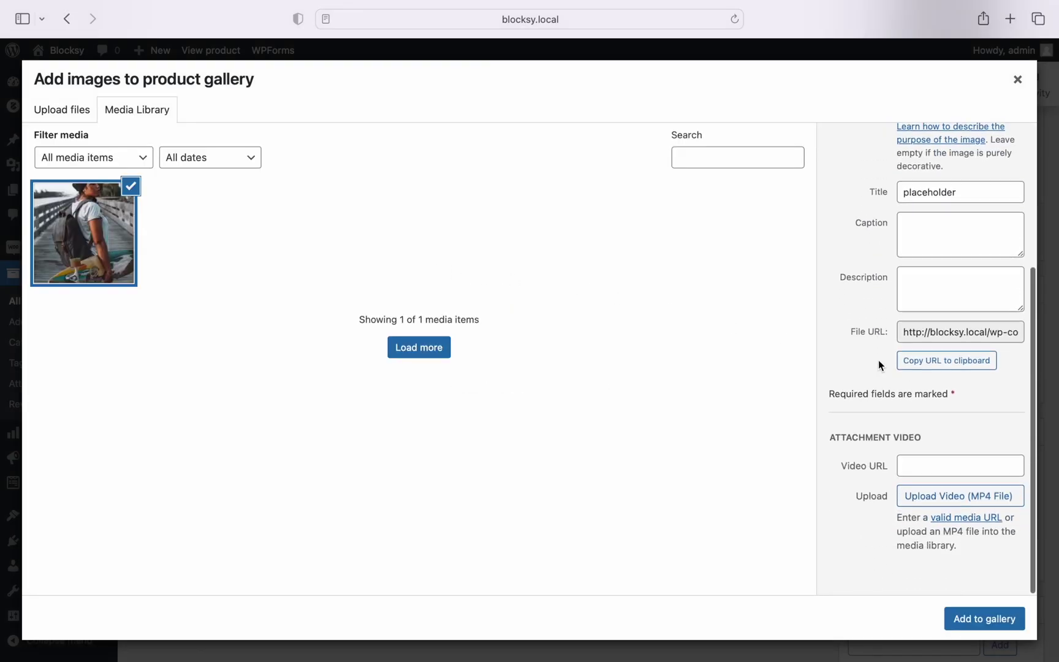
click(921, 482)
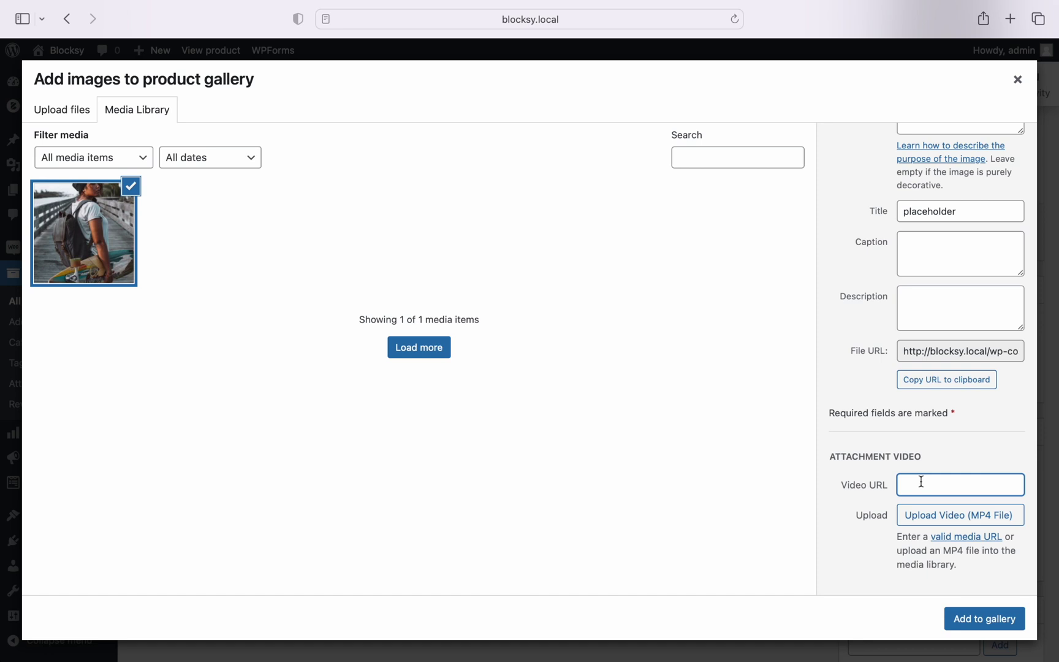
text(https://www.youtube.com/watch?v=Bqr0D3lmepQ)
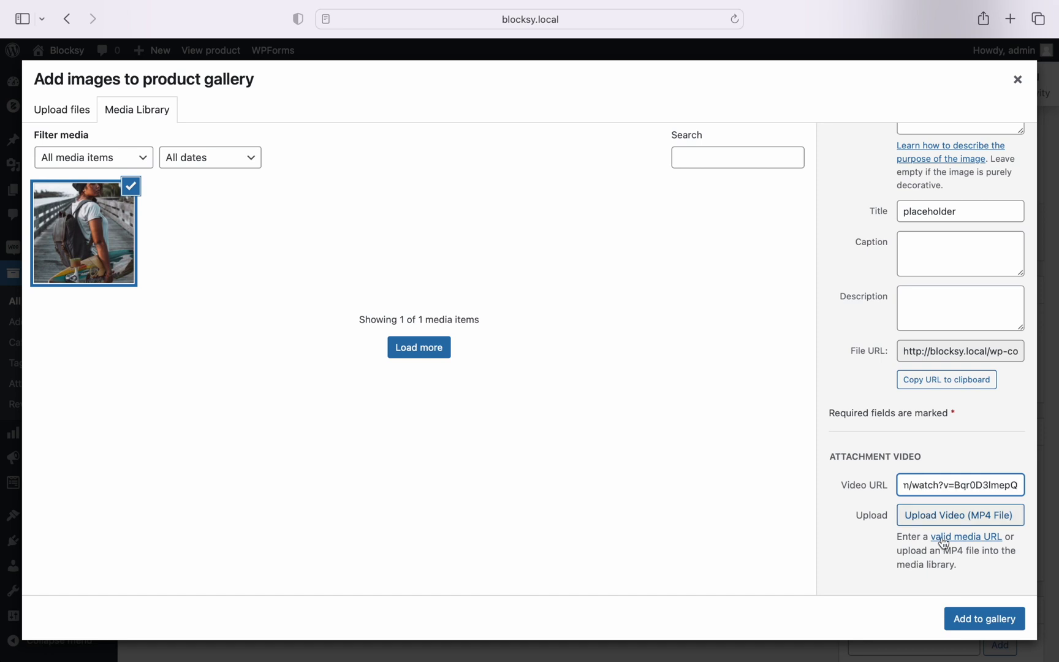
click(995, 608)
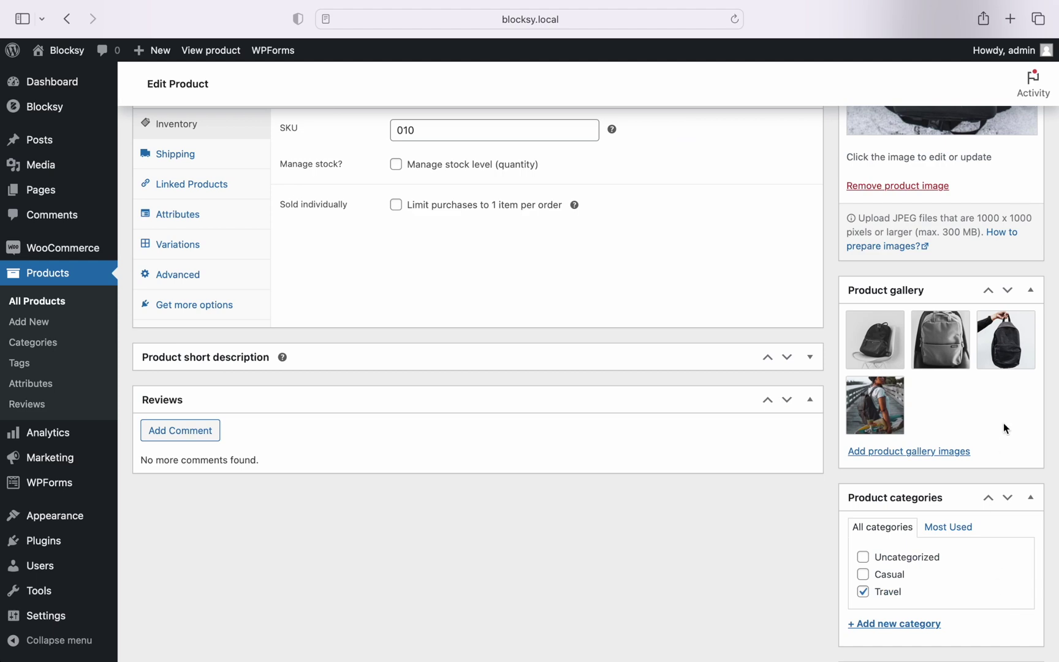
scroll(1003, 423, up, 10)
click(1011, 341)
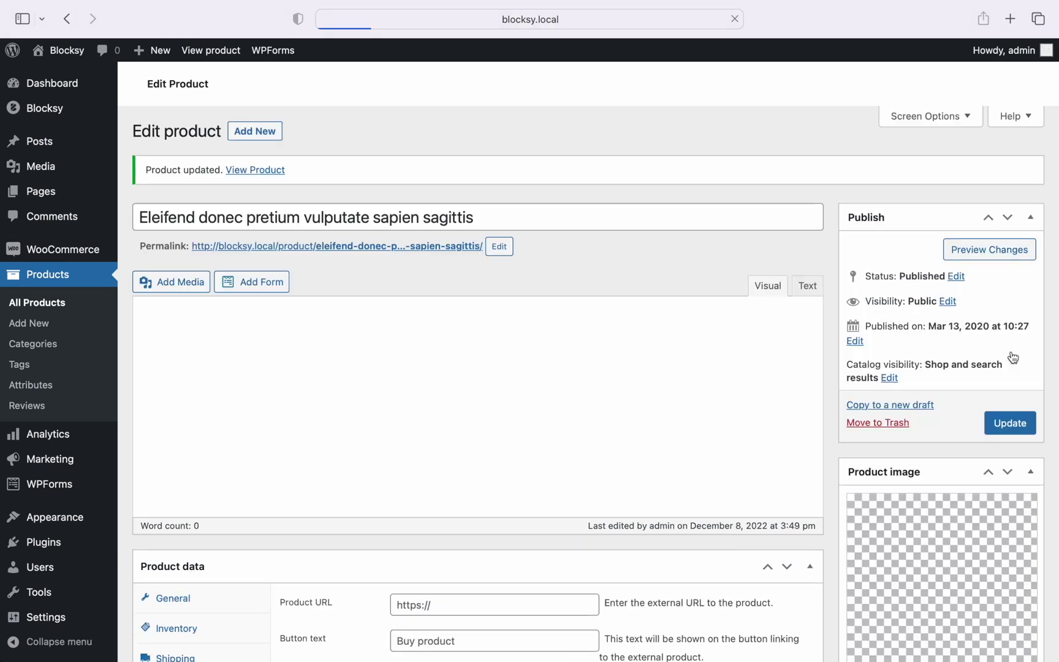
Open the Eleifend product page, advance the gallery to the video slide, and play the YouTube video
click(218, 60)
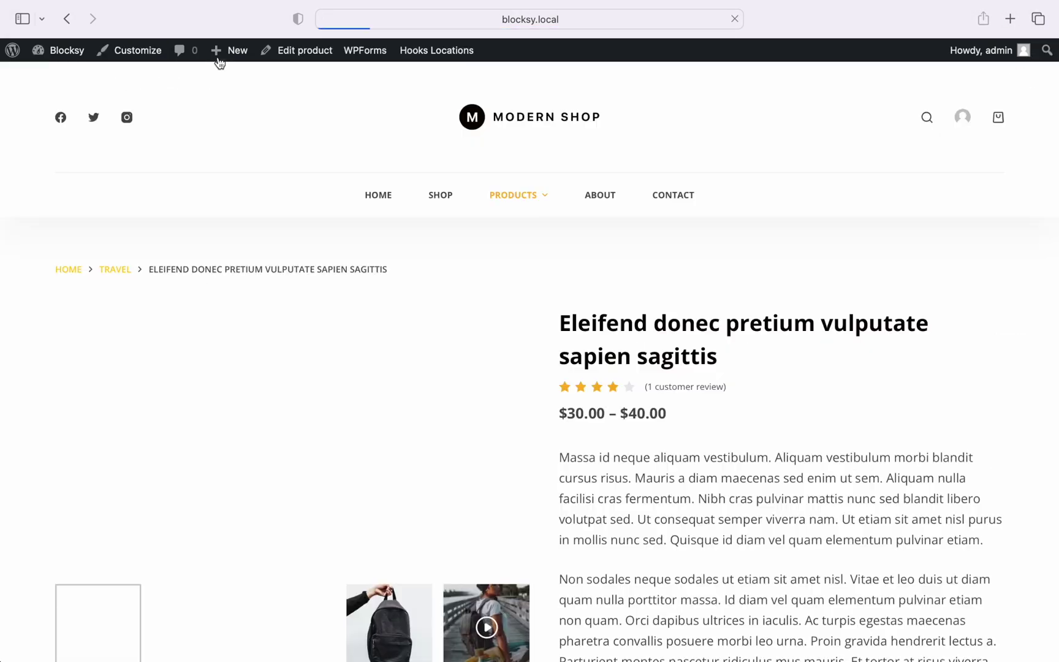
scroll(428, 256, down, 3)
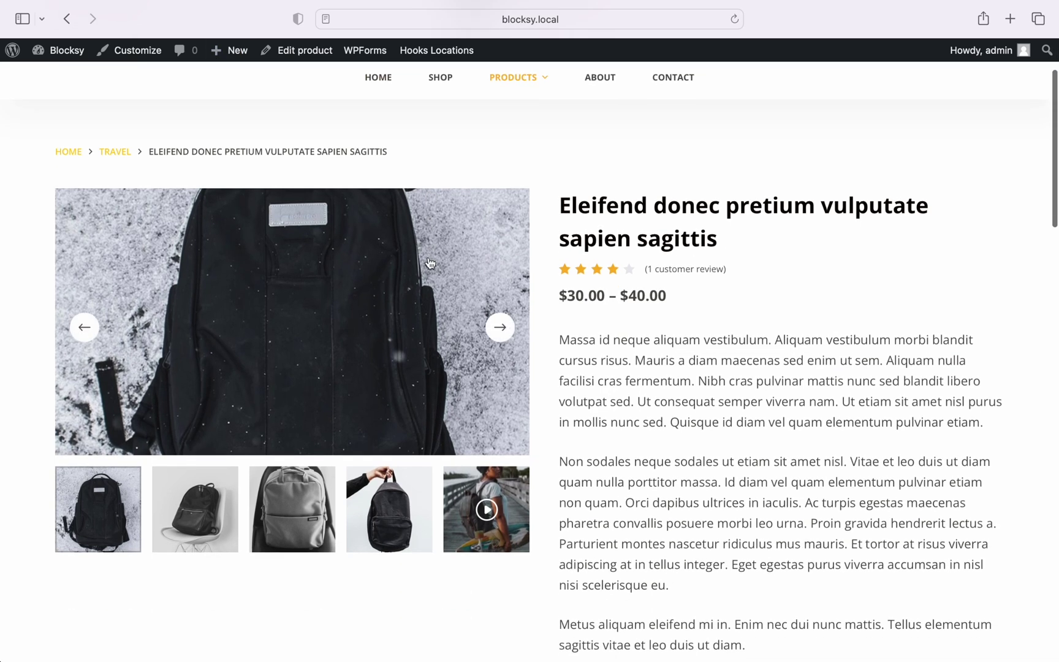
click(500, 327)
click(500, 328)
click(500, 328)
click(501, 331)
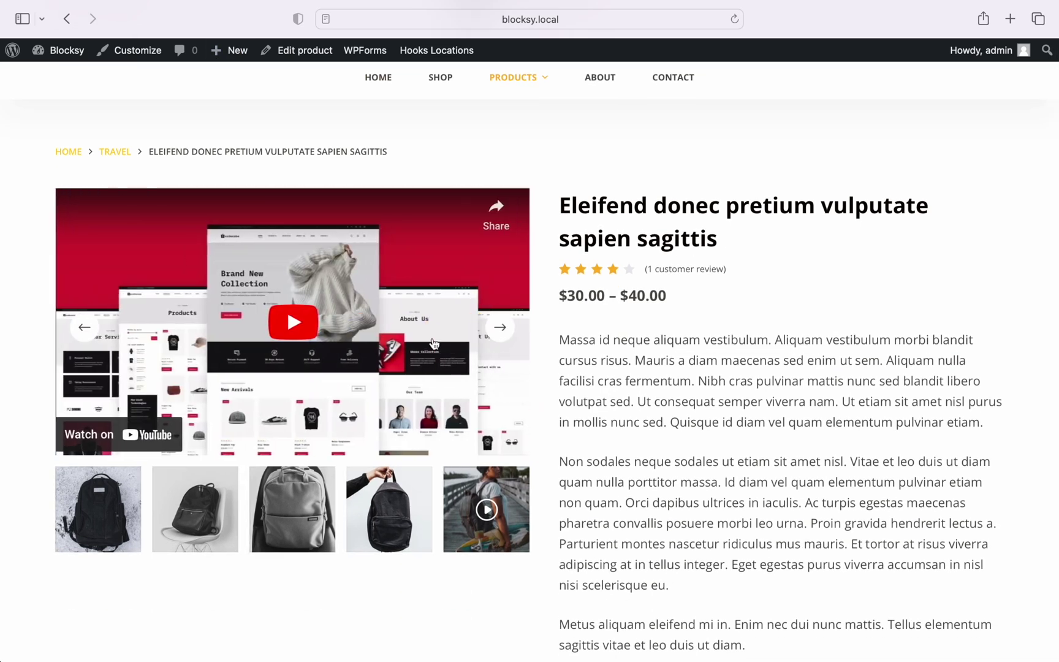
click(304, 323)
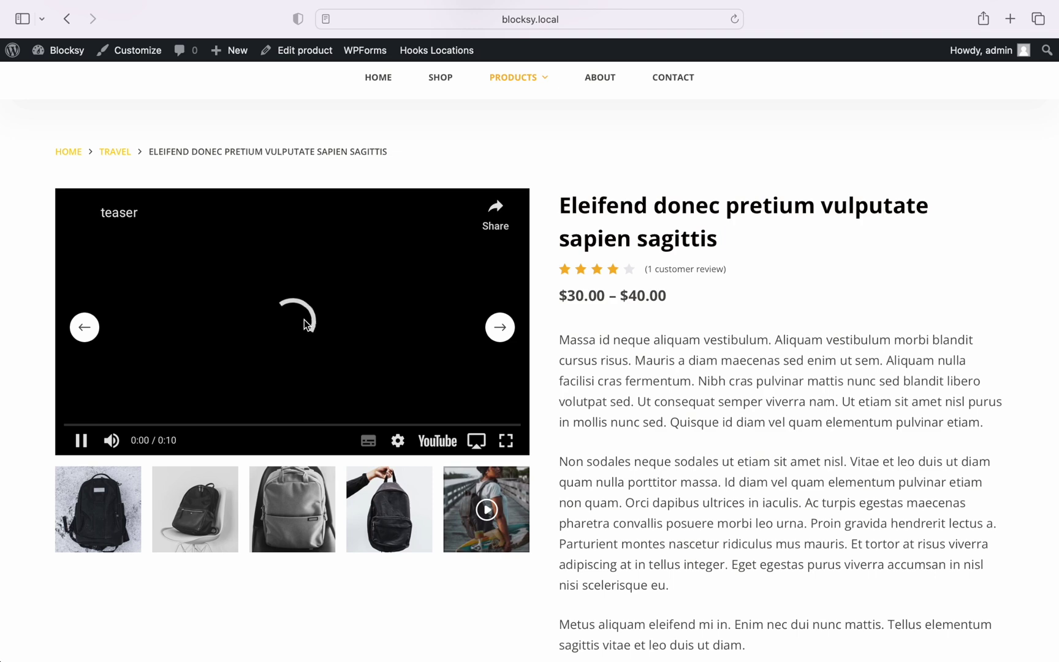